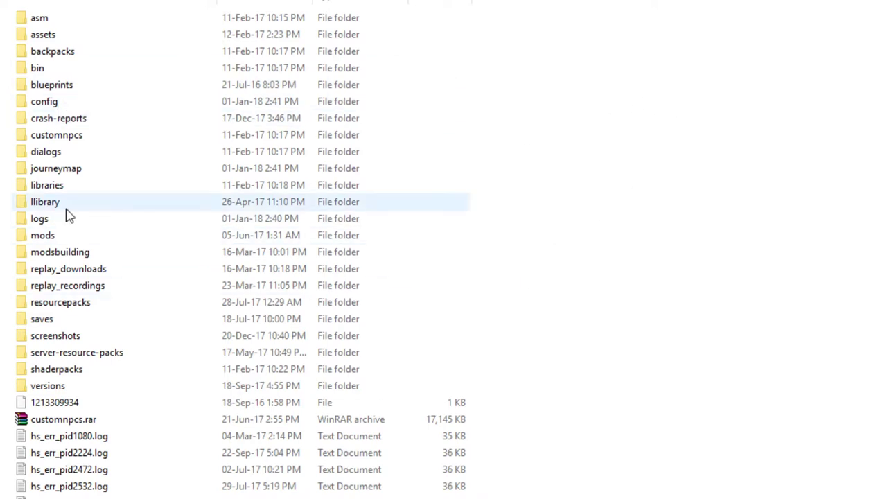
- Look through the mod folders, then open the customnpcs folder
mouse_move(67, 215)
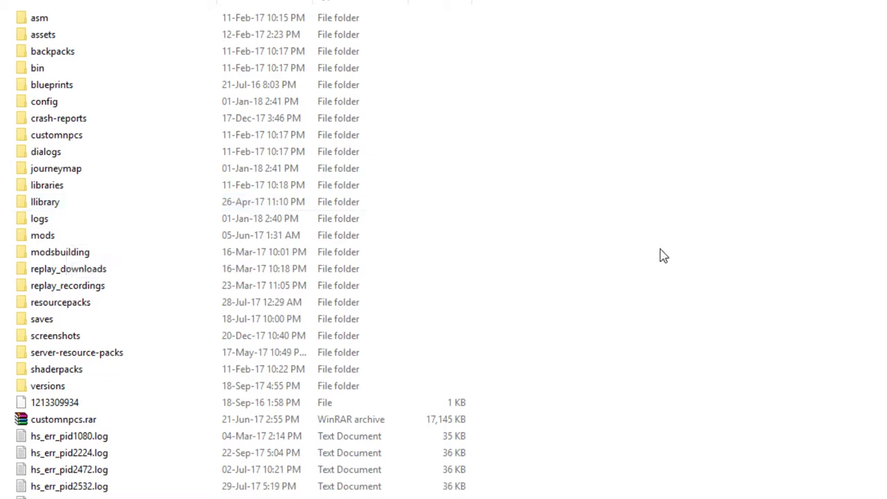
scroll(660, 242, down, 1)
scroll(660, 243, up, 1)
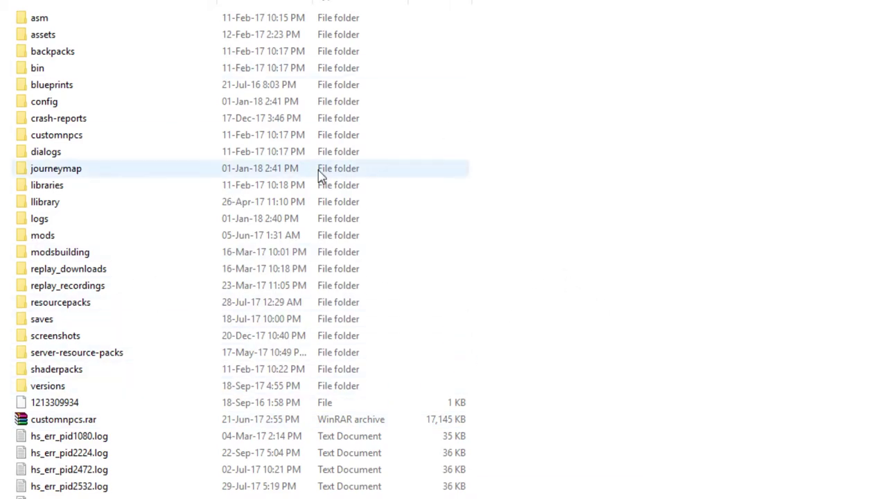
click(88, 138)
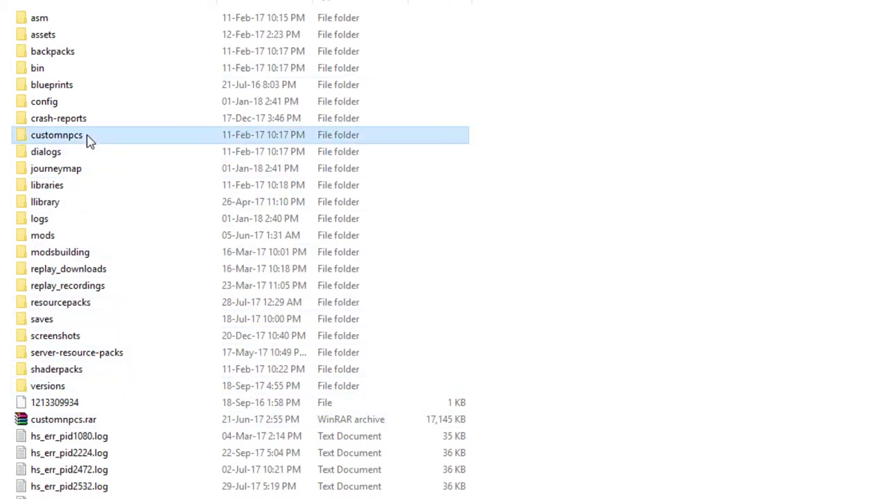
mouse_move(89, 136)
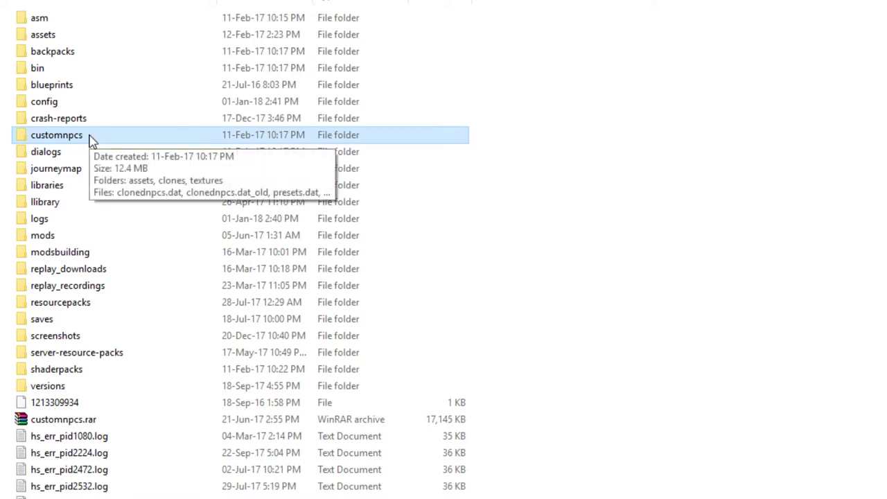
key(F2)
click(575, 178)
click(156, 143)
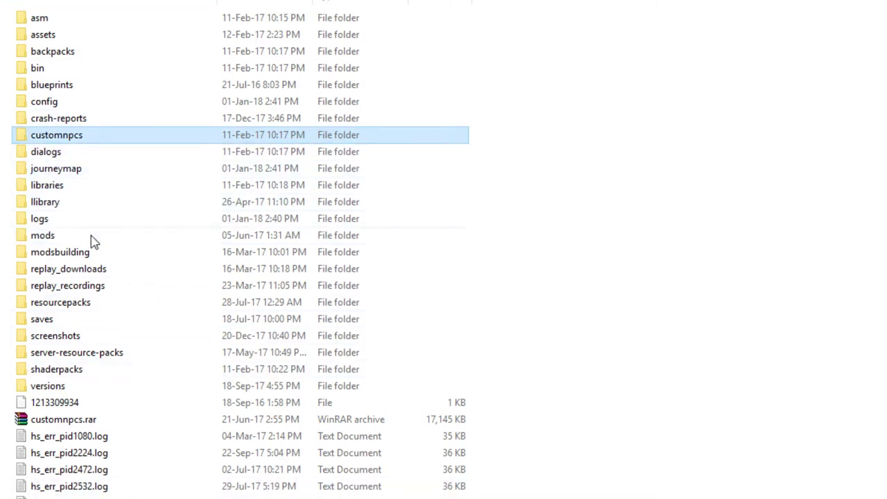
click(112, 56)
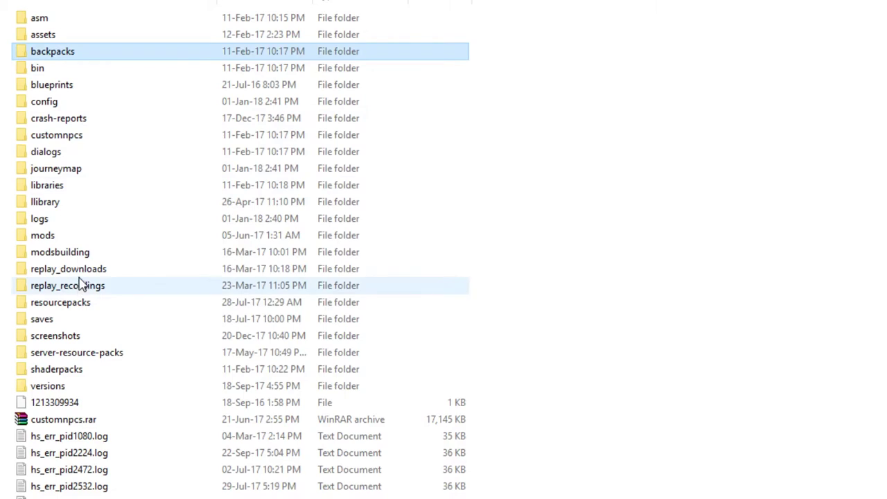
click(60, 203)
click(72, 252)
click(73, 169)
click(92, 85)
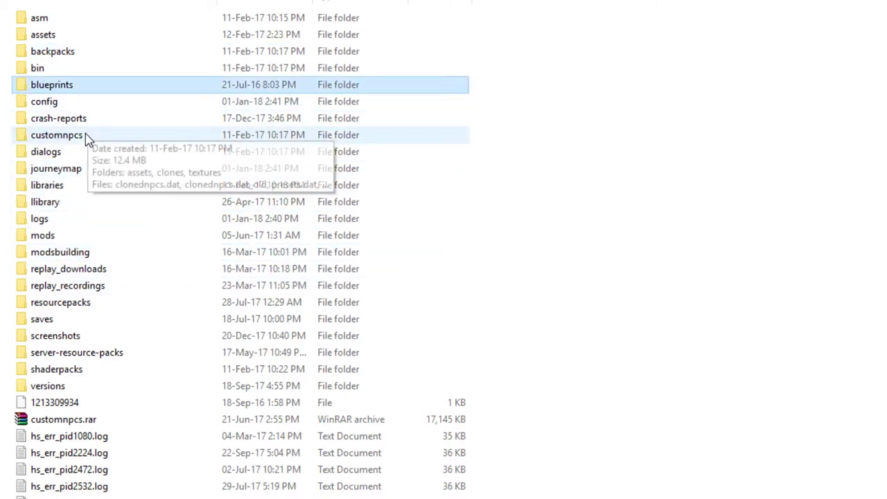
click(85, 134)
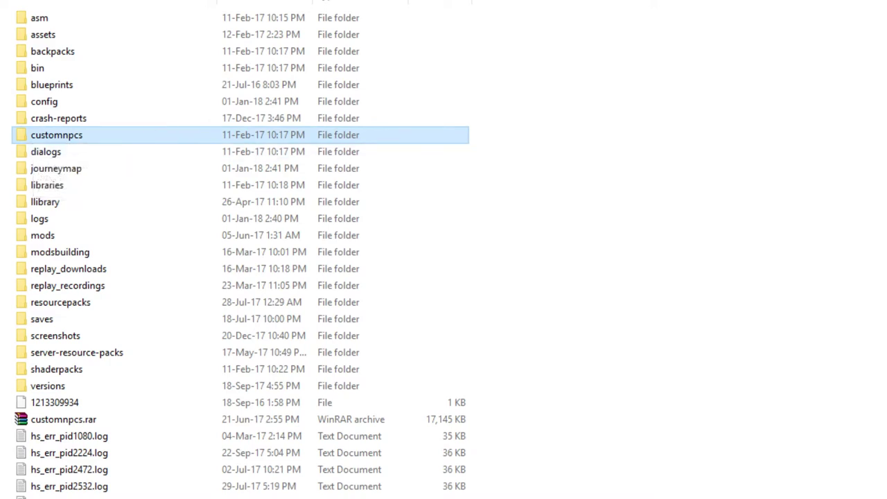
double_click(105, 142)
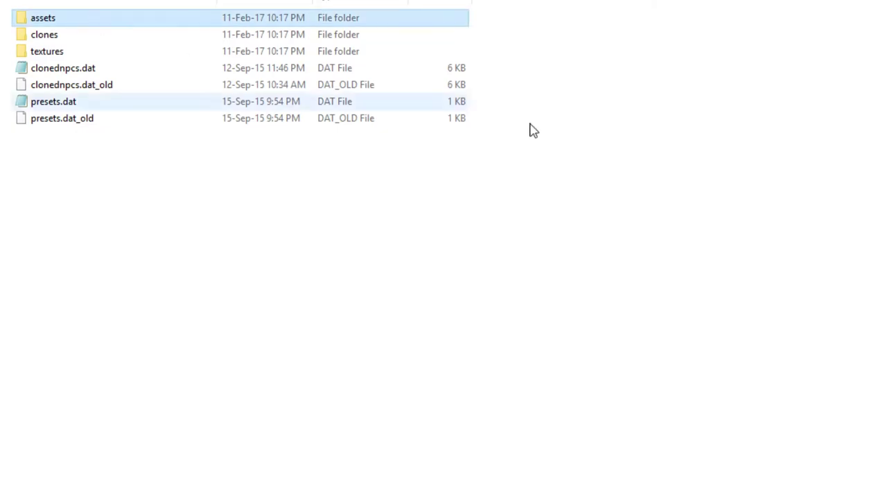
- Go through assets, customnpcs and textures into the Custom Textures folder to see the skin PNGs
click(86, 17)
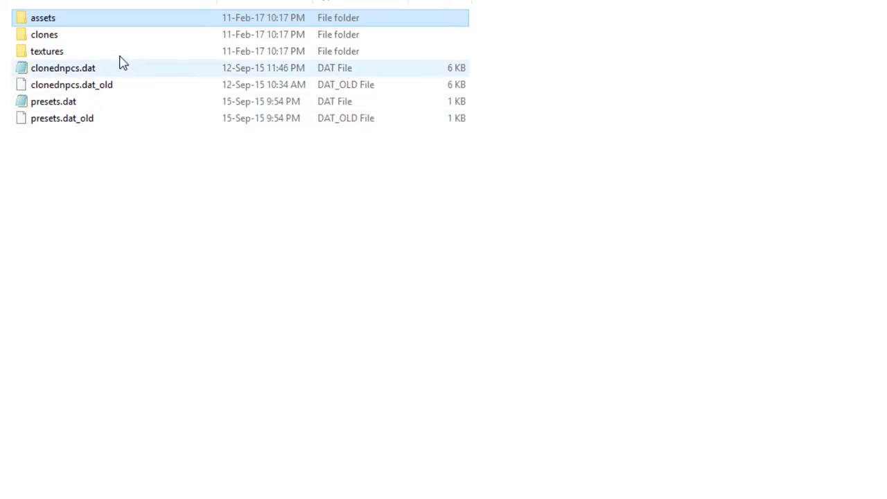
double_click(97, 25)
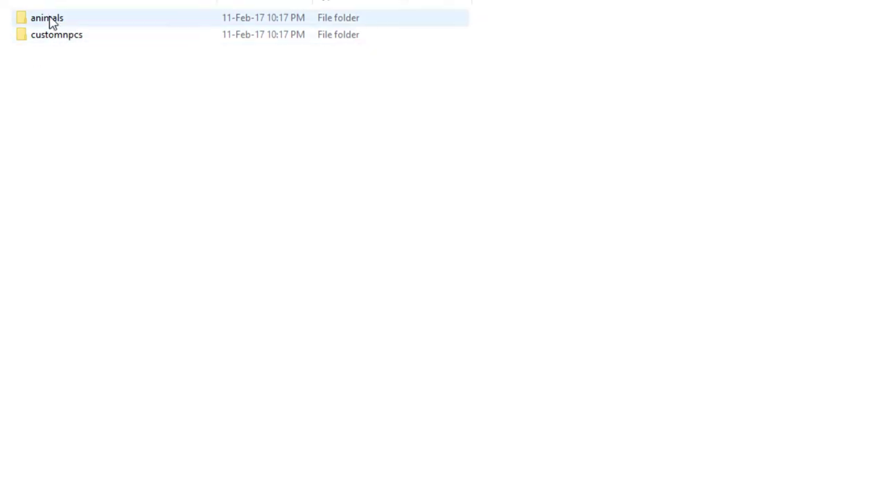
click(60, 40)
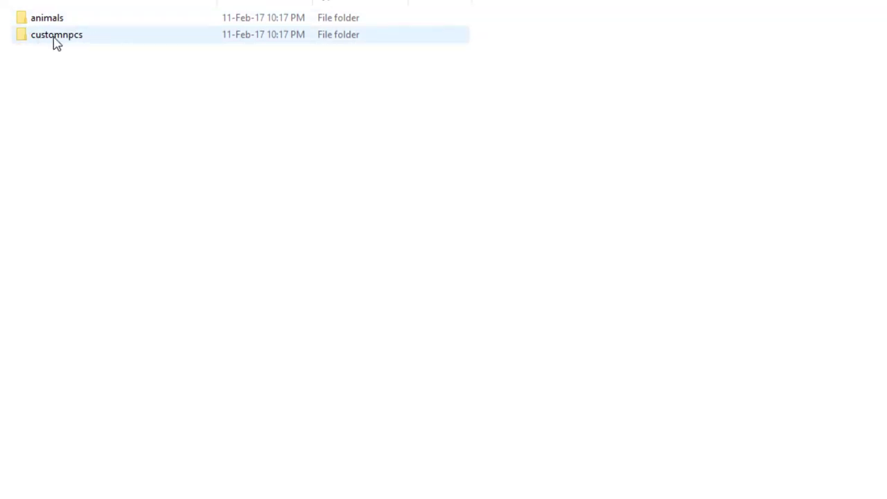
click(60, 40)
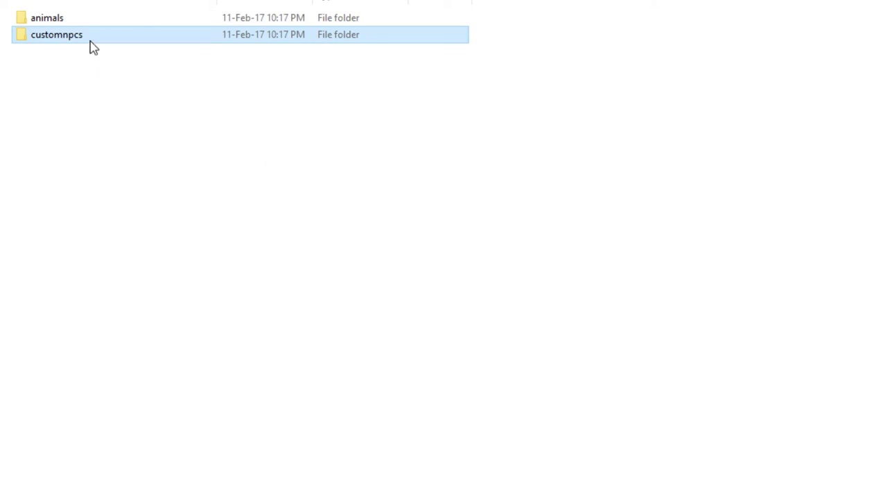
double_click(100, 40)
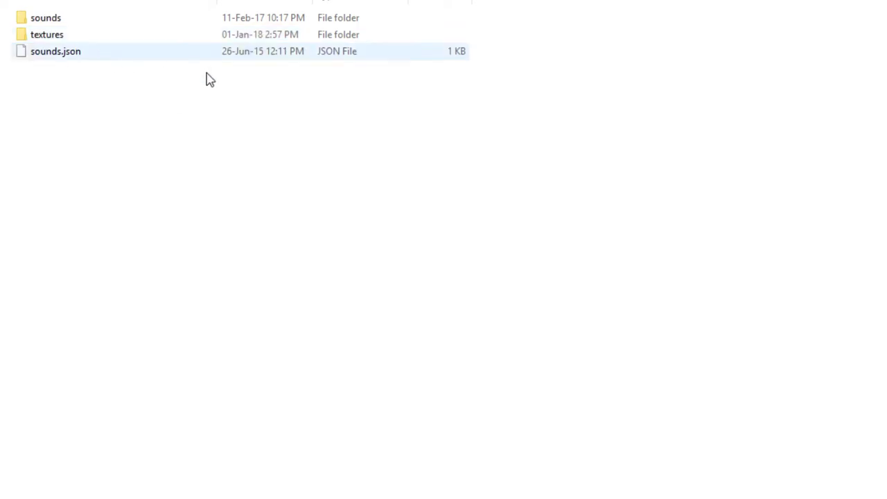
double_click(83, 36)
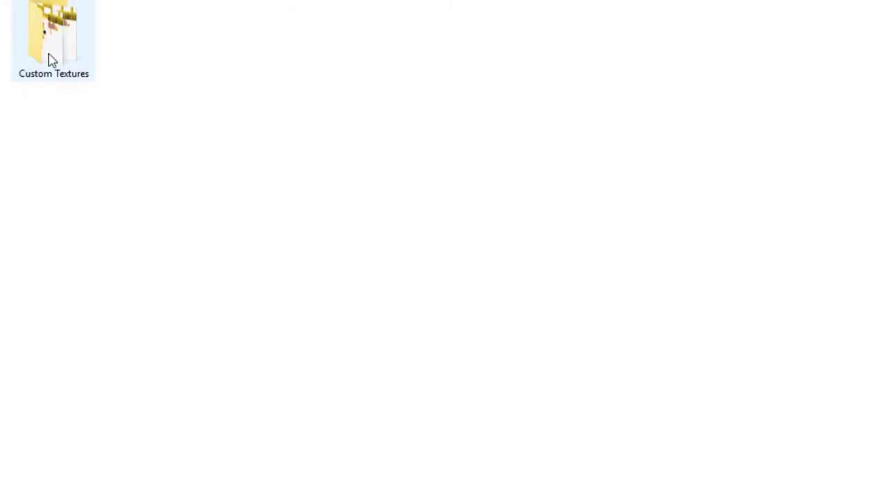
click(84, 46)
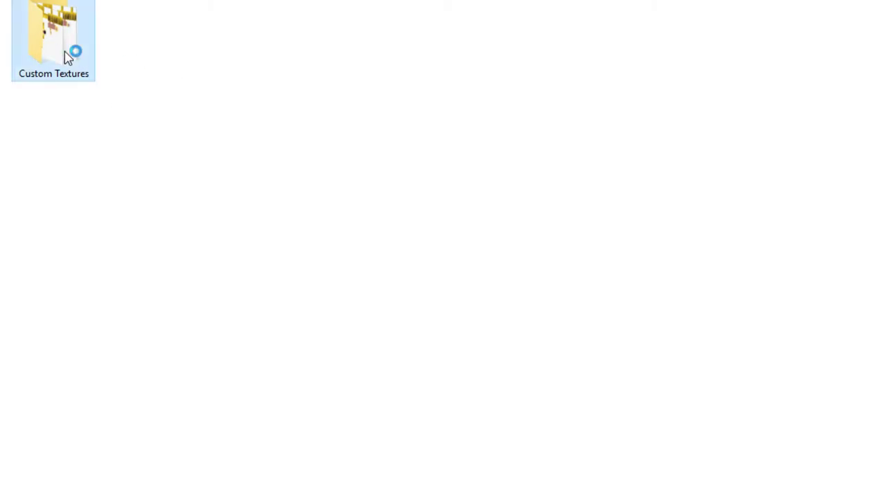
click(338, 118)
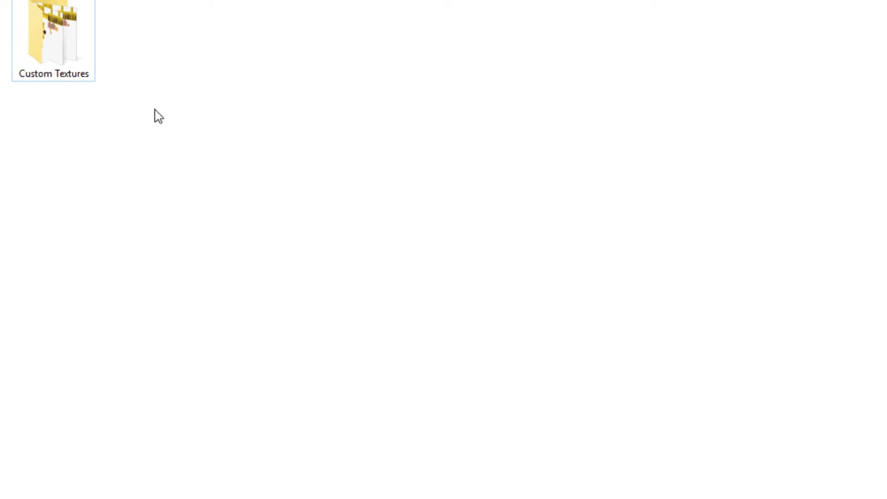
double_click(74, 44)
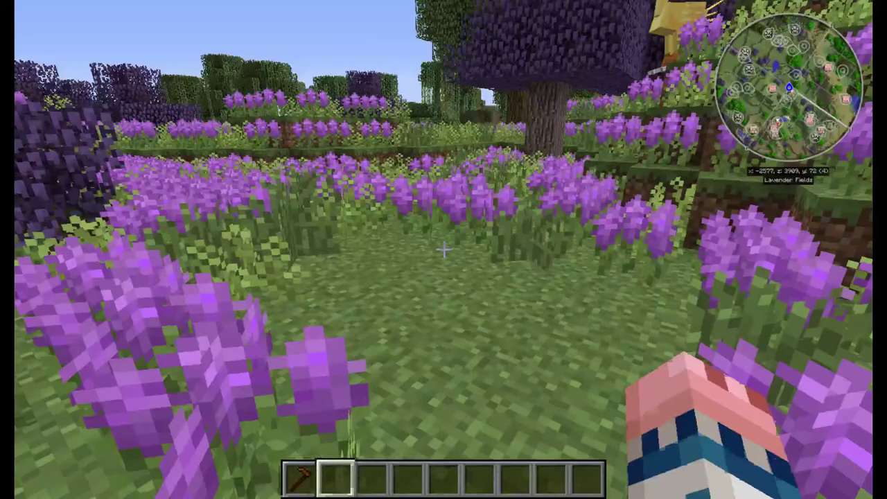
- Scroll the hotbar to the Npc Wand and walk forward onto the lavender field grass
scroll(444, 250, up, 1)
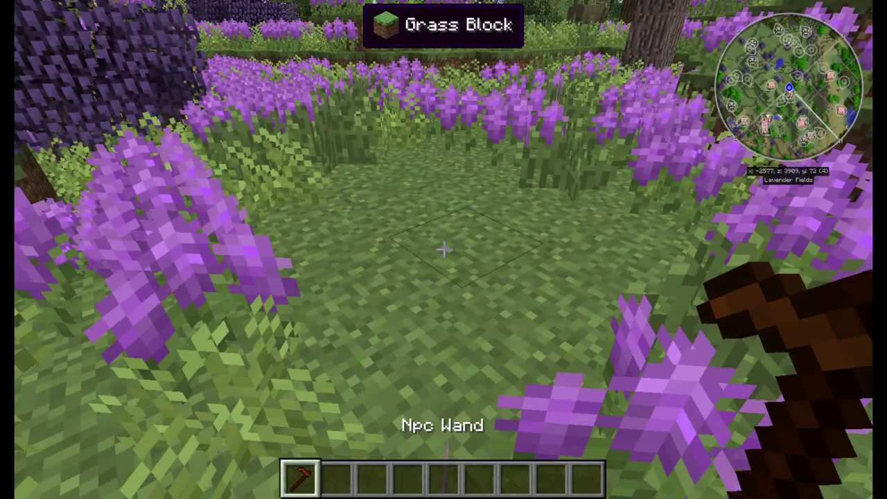
key(w)
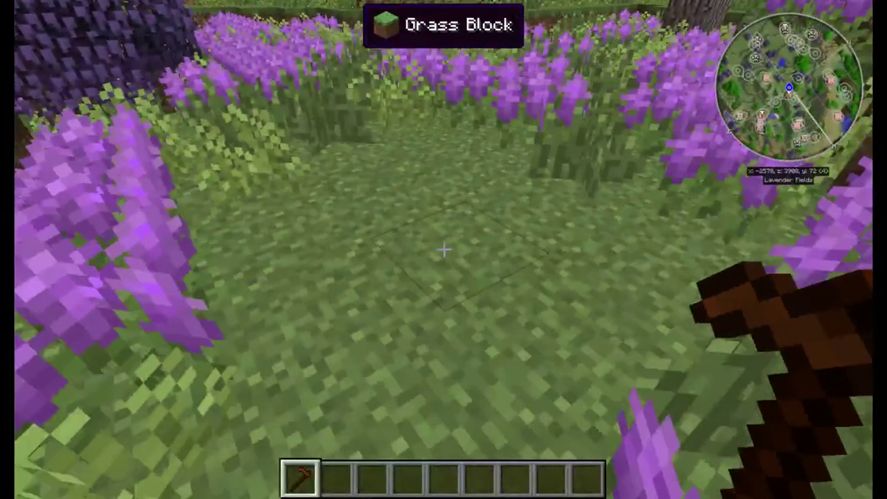
- Rename the NPC from Rods to James
right_click(444, 250)
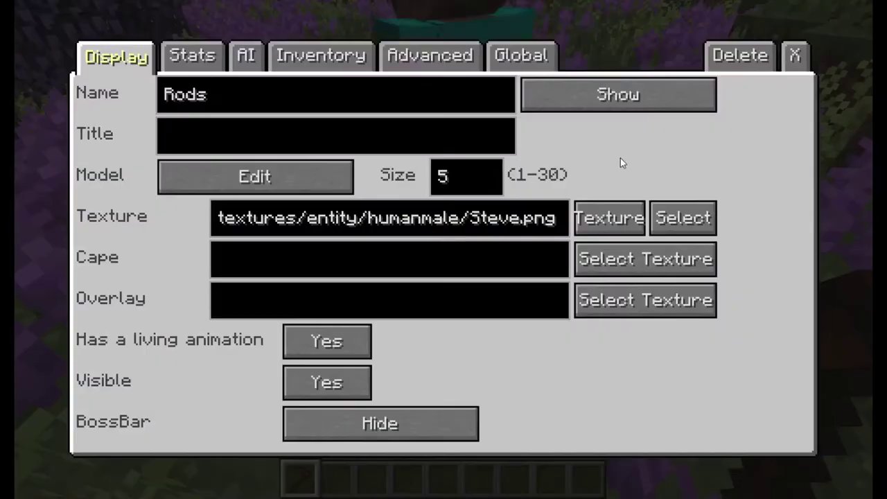
click(796, 56)
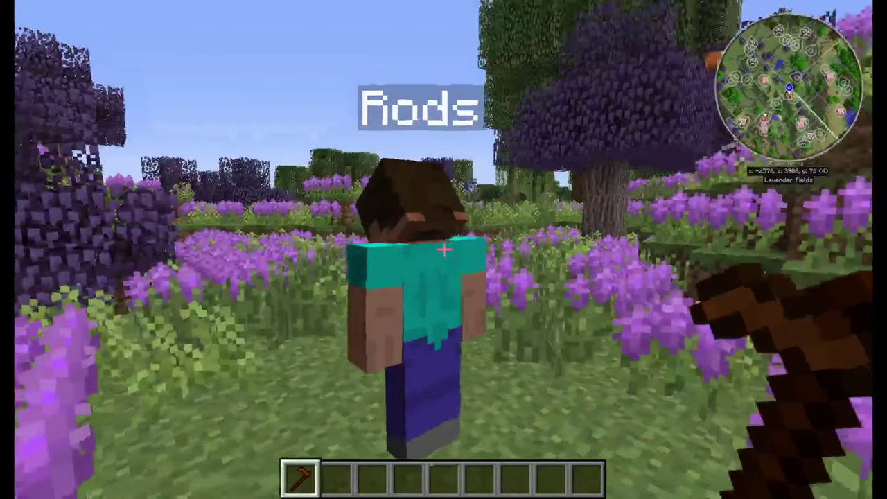
mouse_move(444, 249)
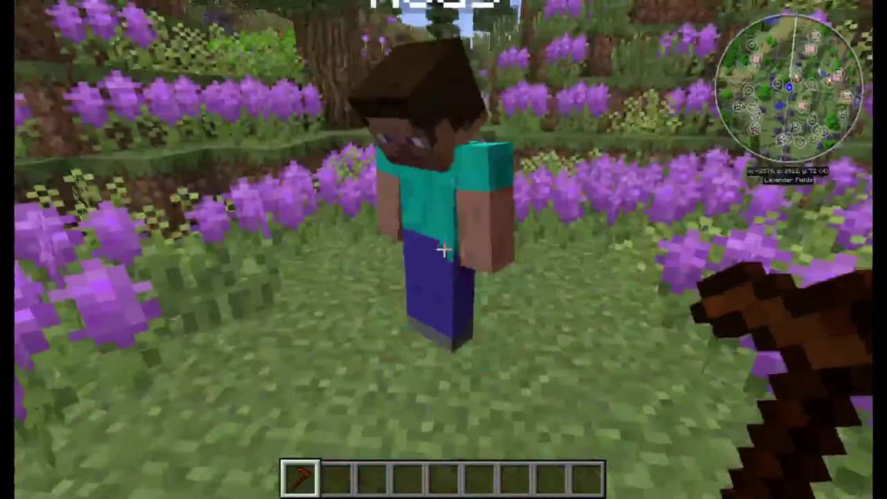
right_click(443, 249)
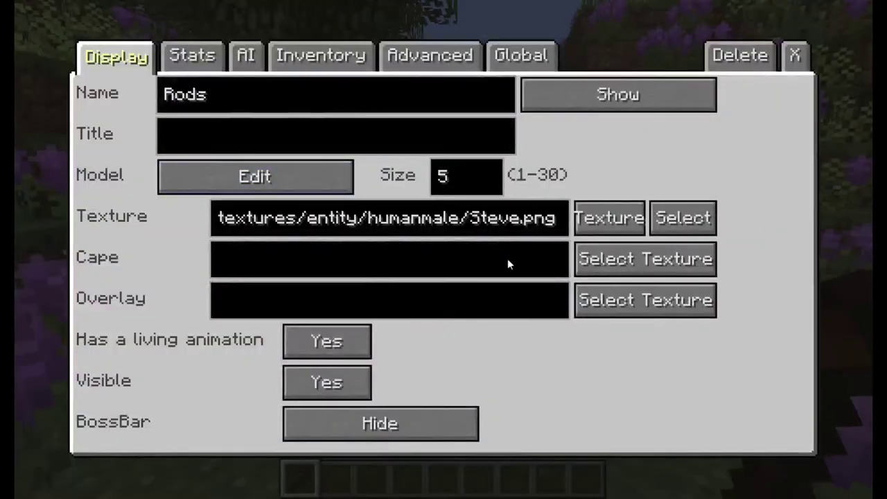
key(BackSpace)
key(BackSpace)
key(BackSpace)
key(BackSpace)
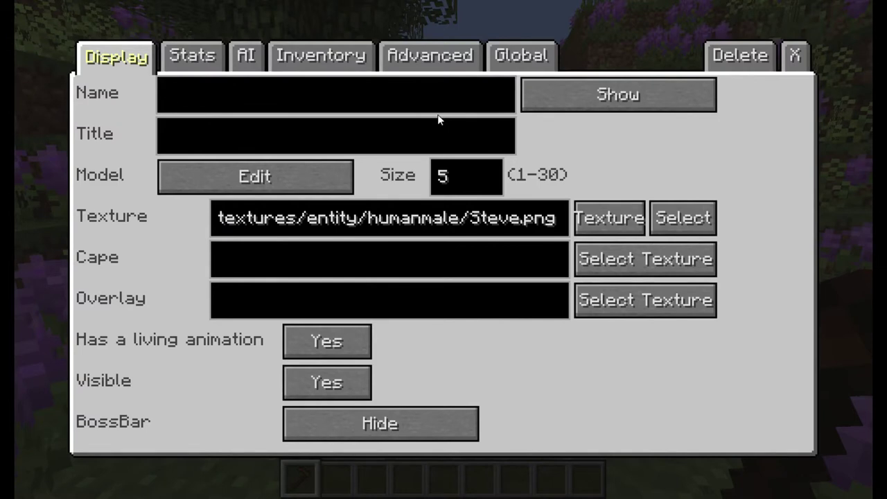
text(James)
click(796, 55)
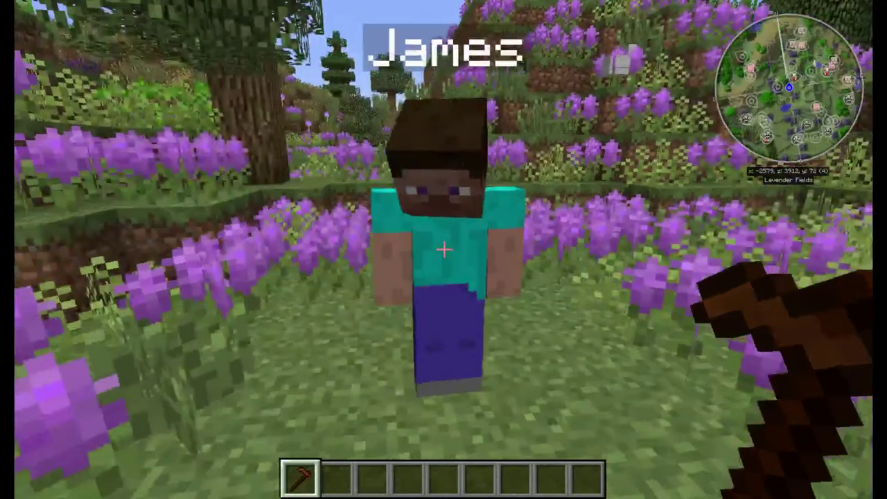
- Cycle James's name visibility options and leave the name set to hidden
right_click(443, 250)
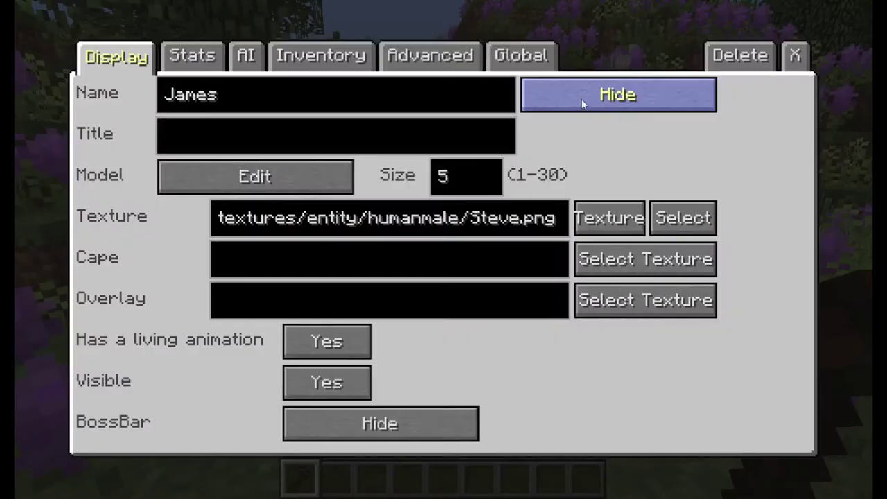
click(635, 95)
click(635, 97)
click(628, 97)
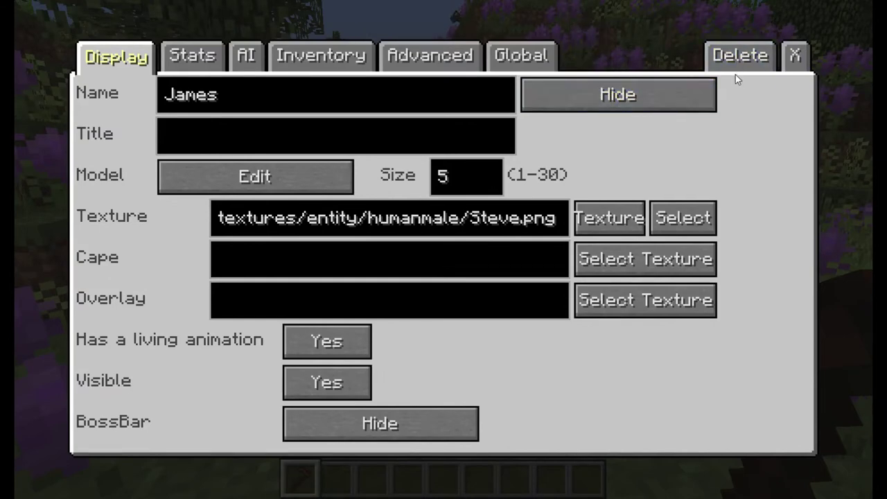
click(795, 56)
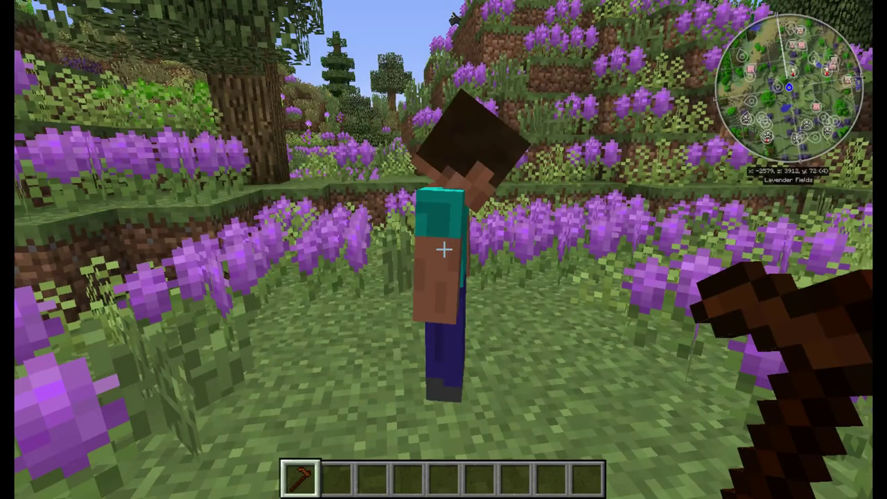
- Enter 'The Shopkeeper' as James's title and close the editor to view it
right_click(444, 250)
click(321, 136)
text(The S)
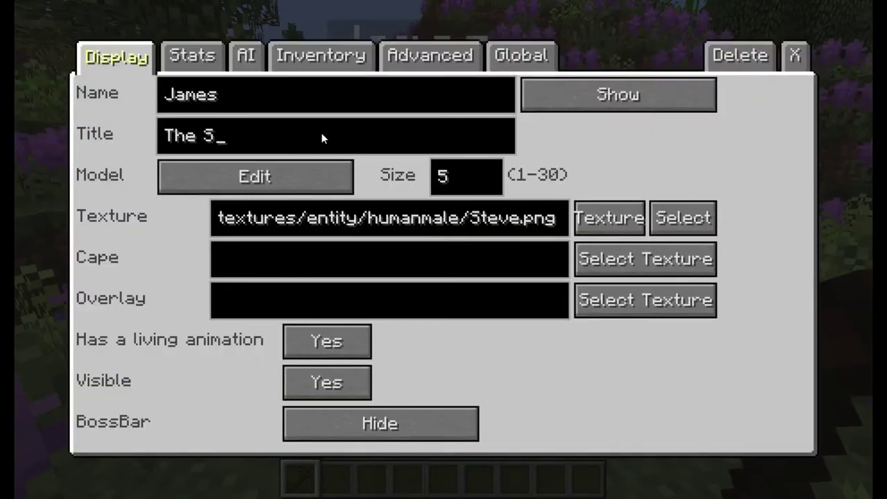
key(BackSpace)
text(Shopkeeper)
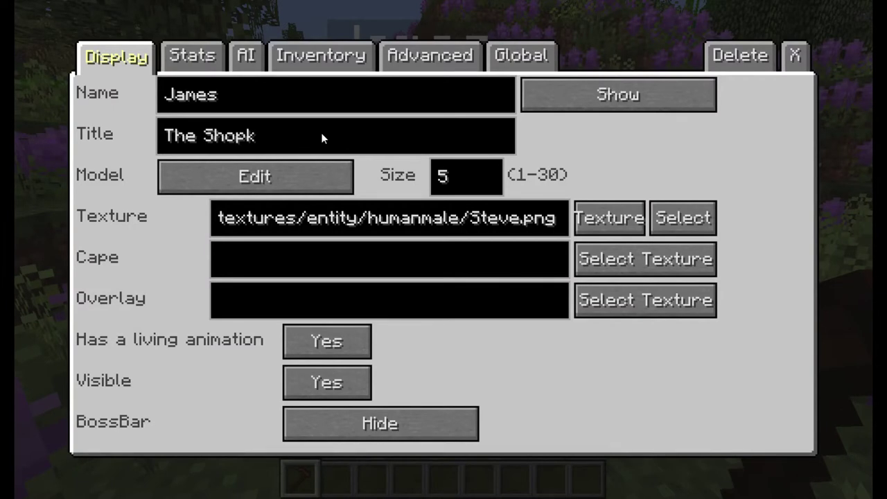
click(794, 55)
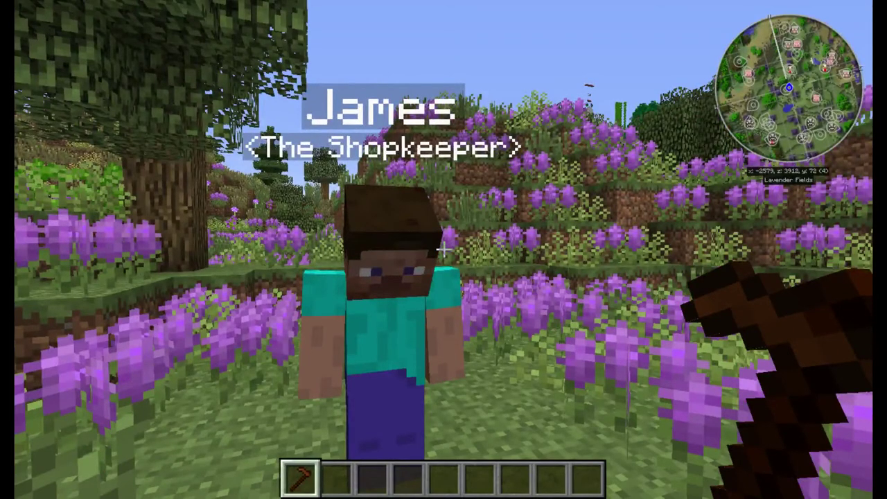
- Go through James's Stats, AI, Advanced, Global and Inventory pages, ending back on Display
right_click(443, 249)
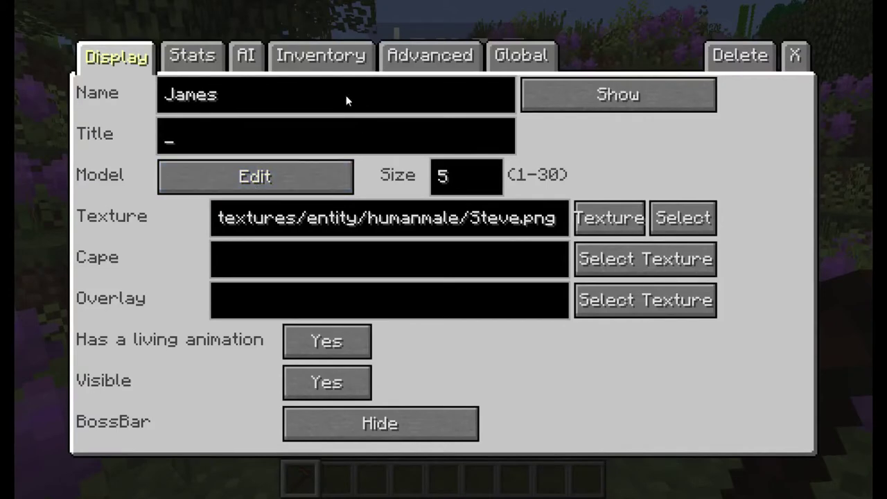
click(192, 55)
click(246, 55)
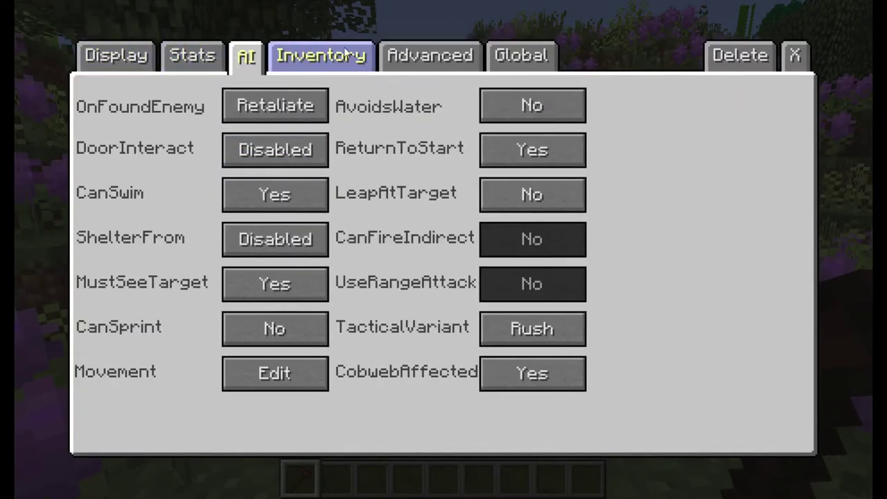
click(421, 57)
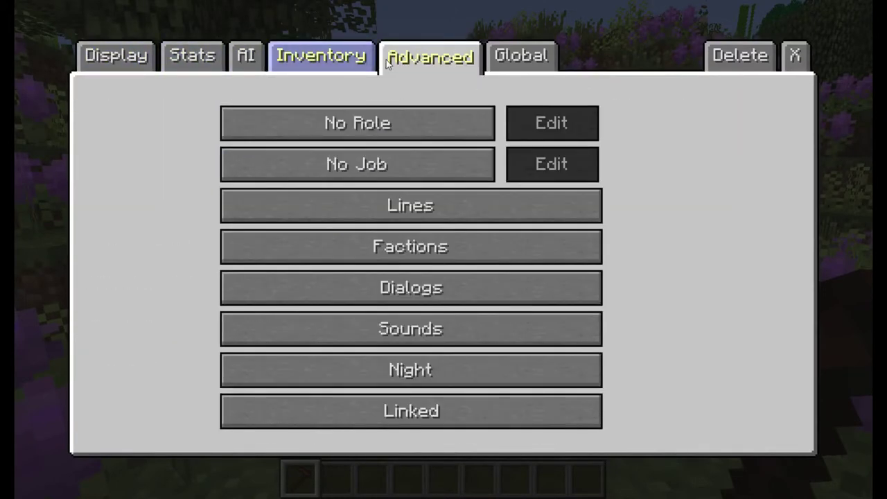
click(524, 58)
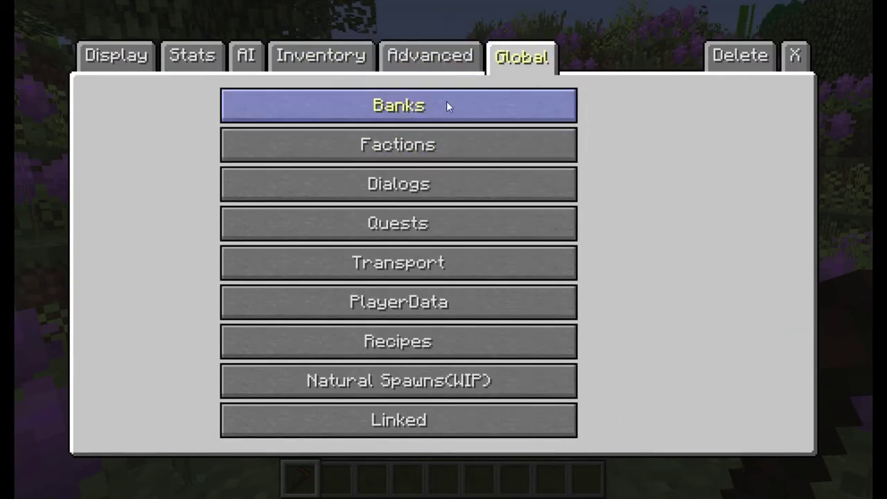
click(430, 57)
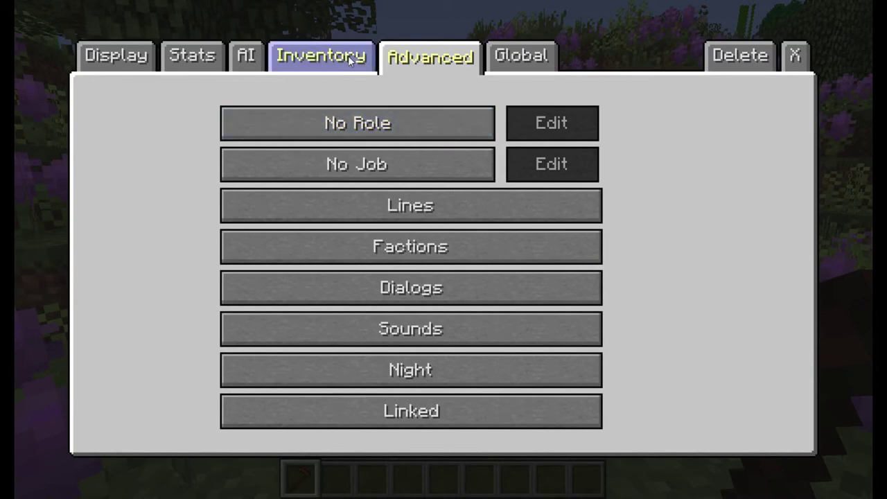
click(321, 56)
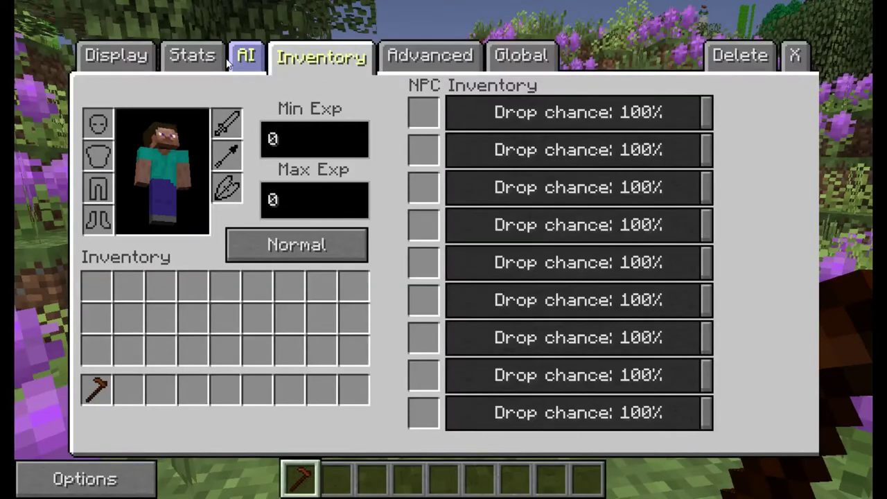
click(230, 61)
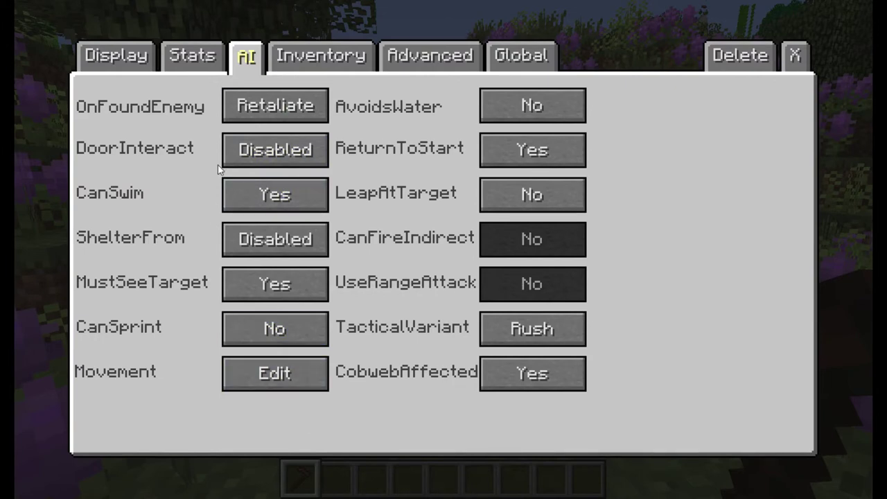
click(193, 55)
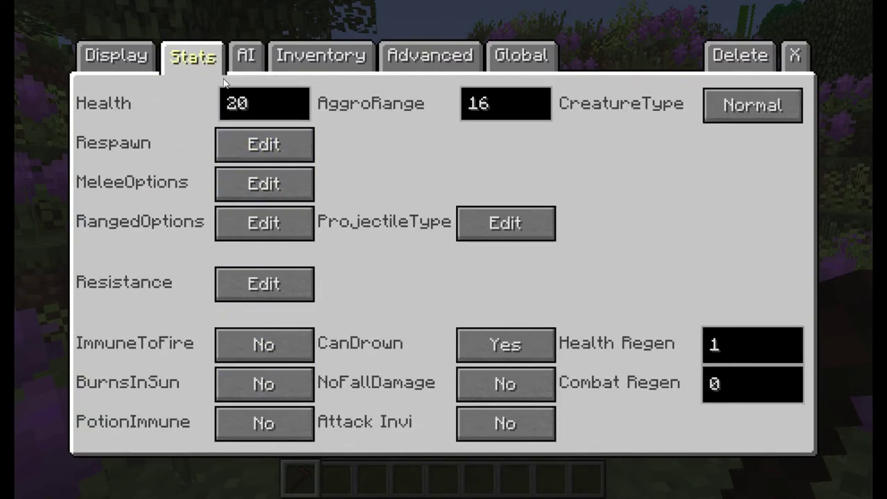
click(115, 58)
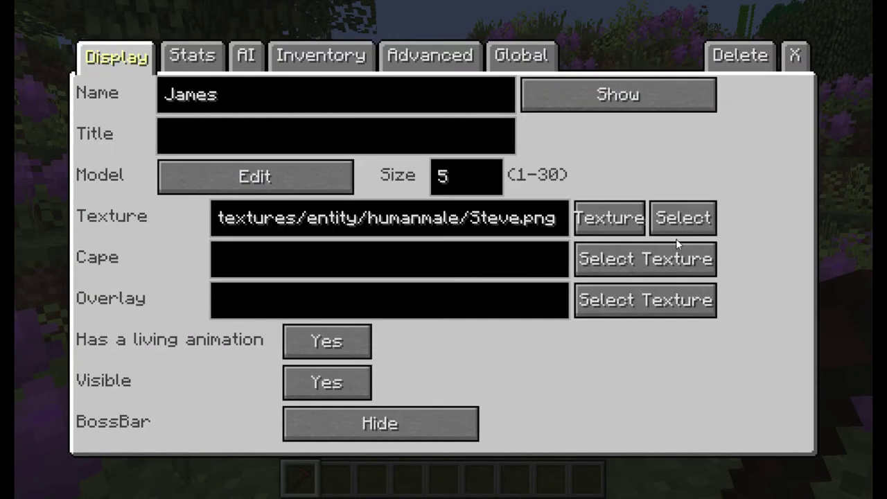
click(193, 56)
click(246, 56)
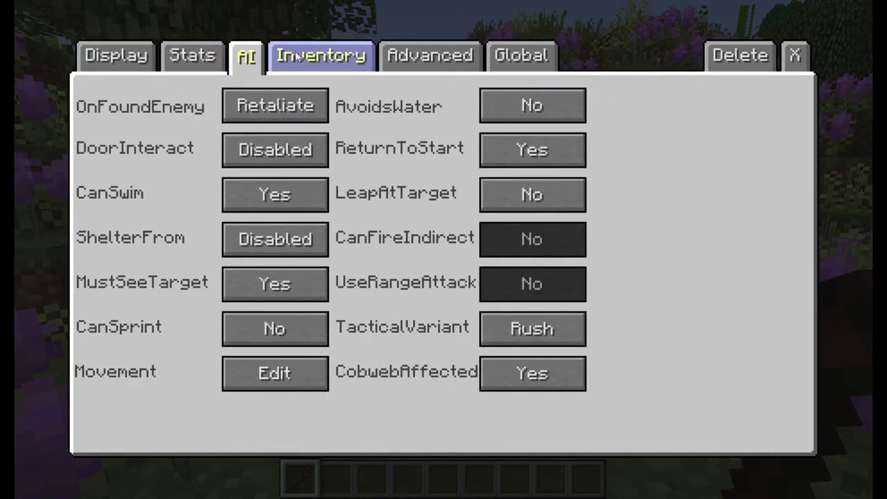
click(321, 56)
click(426, 57)
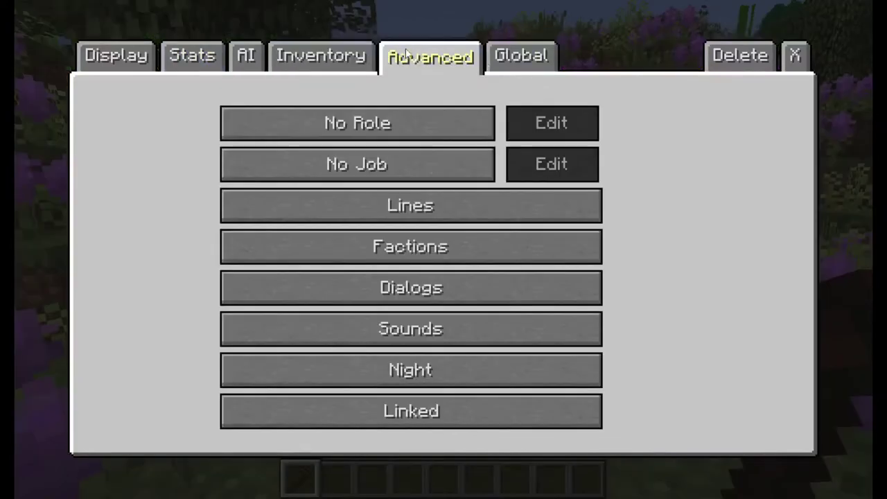
click(520, 56)
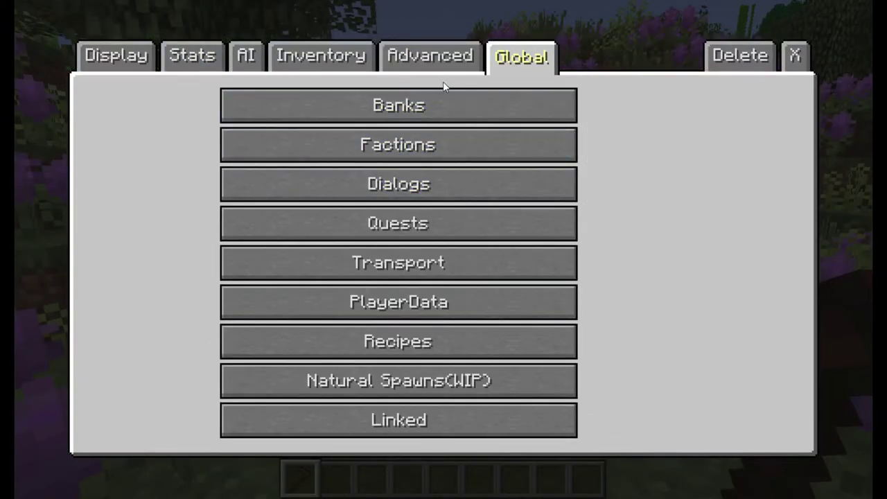
click(433, 59)
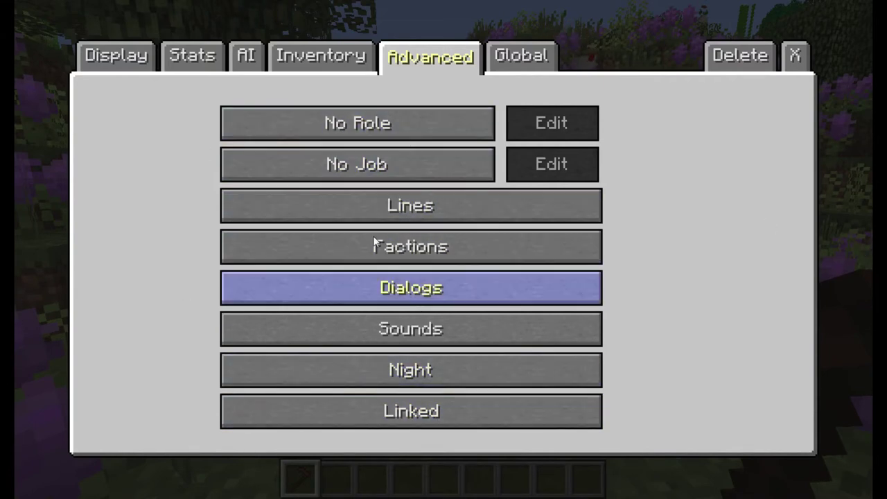
click(427, 389)
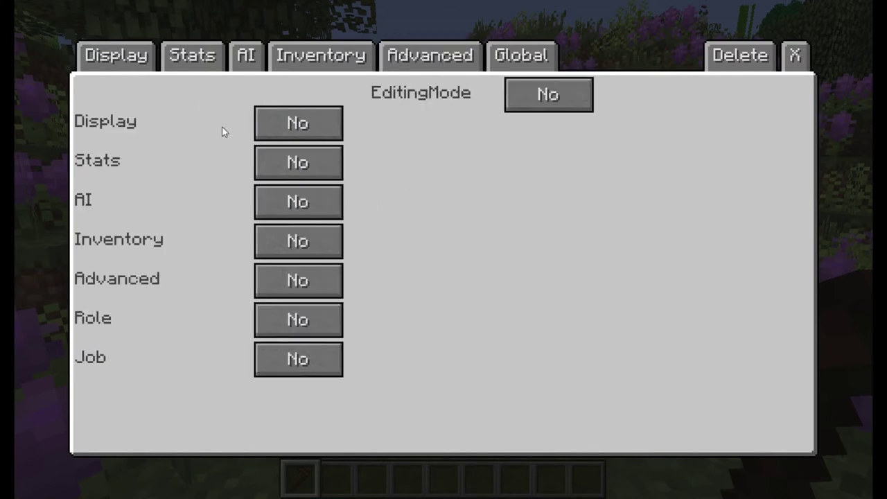
click(408, 62)
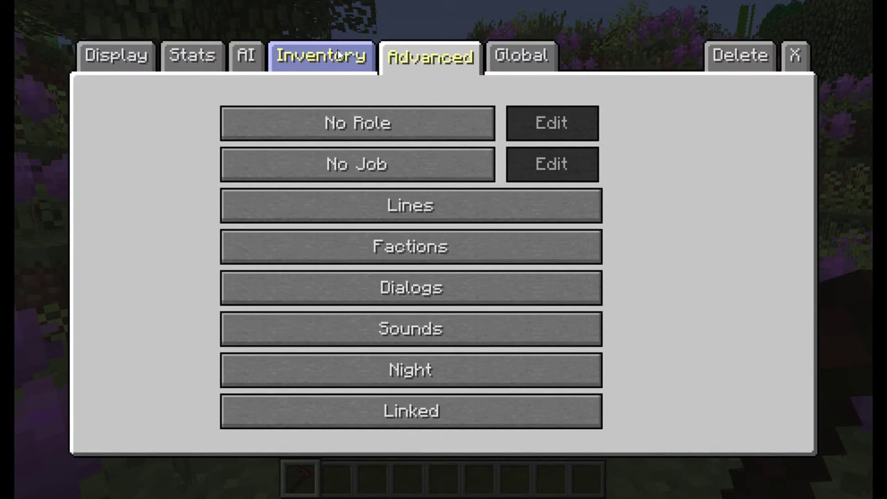
click(115, 56)
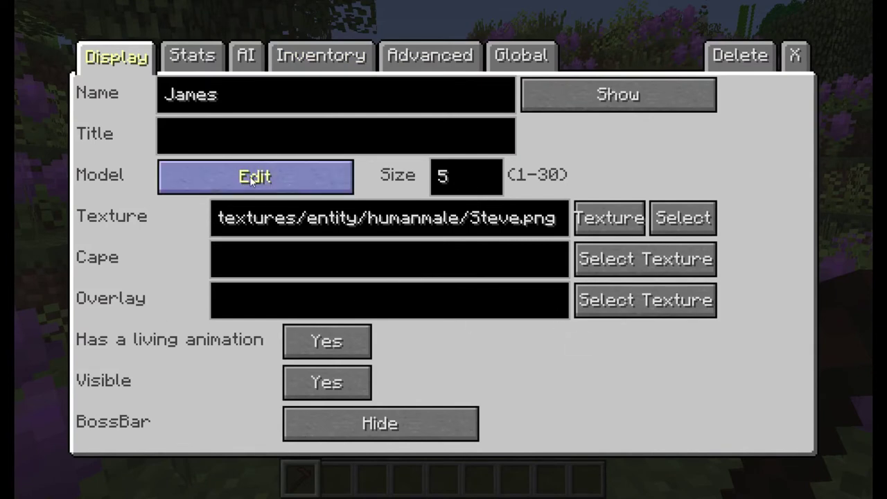
- Open James's model editor and inspect the Head Edit part options
click(312, 173)
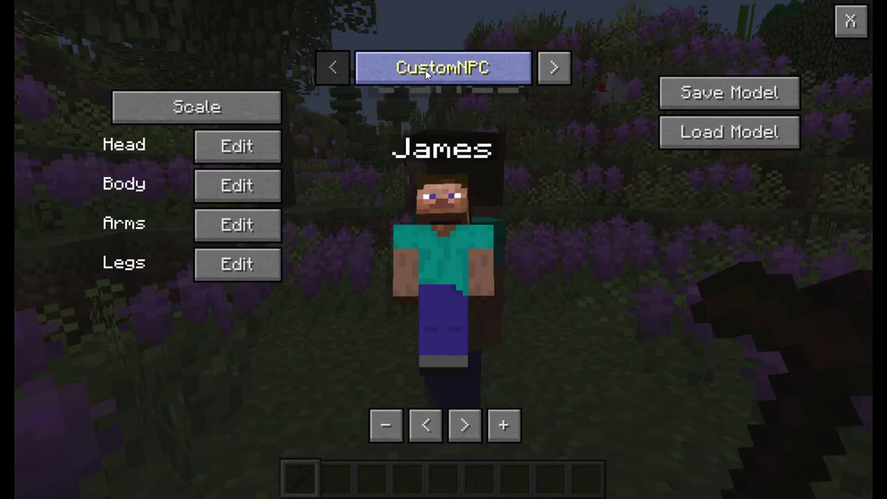
key(Escape)
click(201, 173)
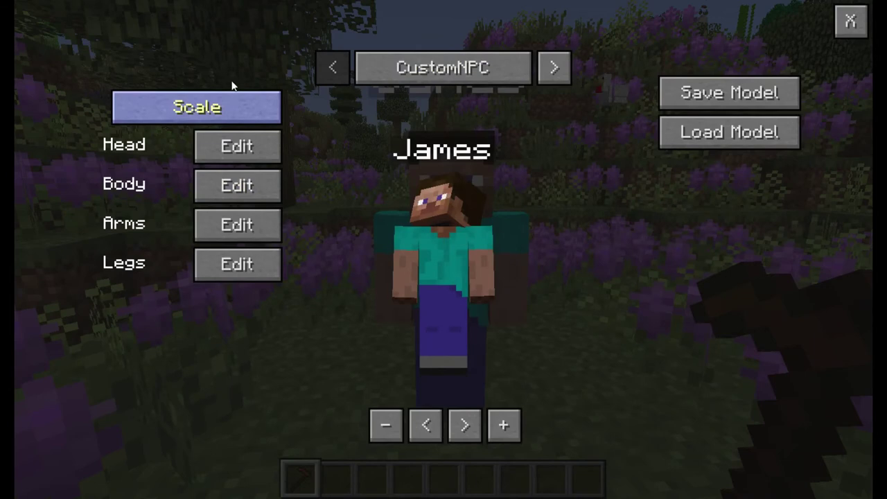
click(240, 151)
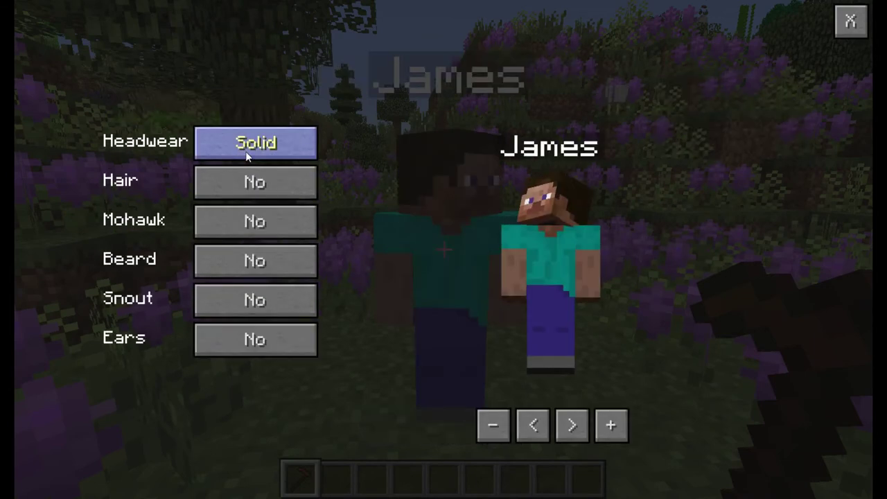
key(Escape)
- Rotate the preview, try the AdéliePenguin model, revert to CustomNPC, and list all models
click(426, 426)
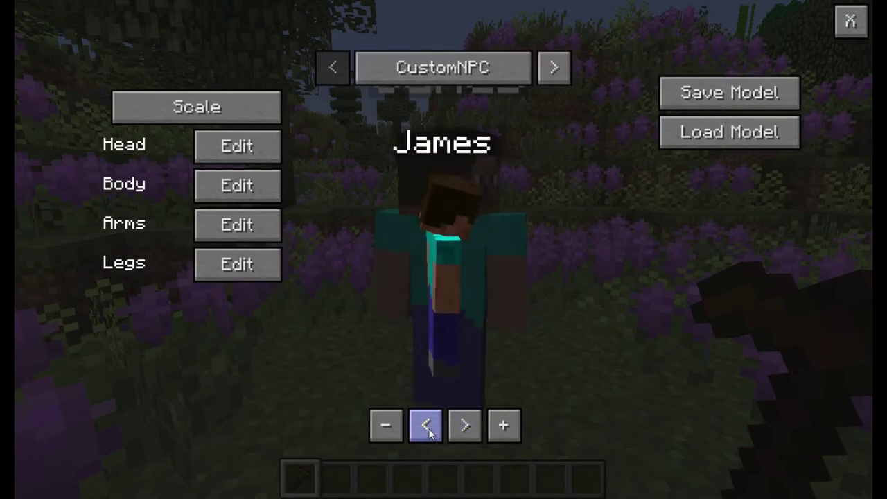
click(426, 425)
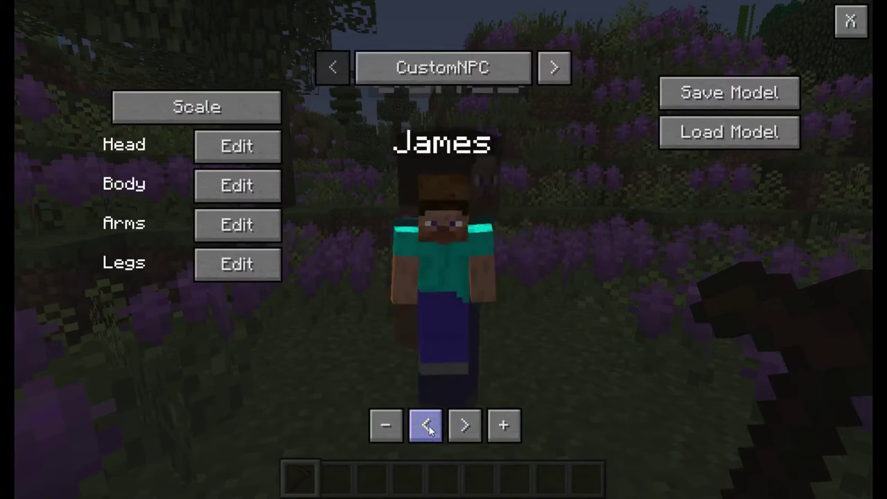
click(555, 67)
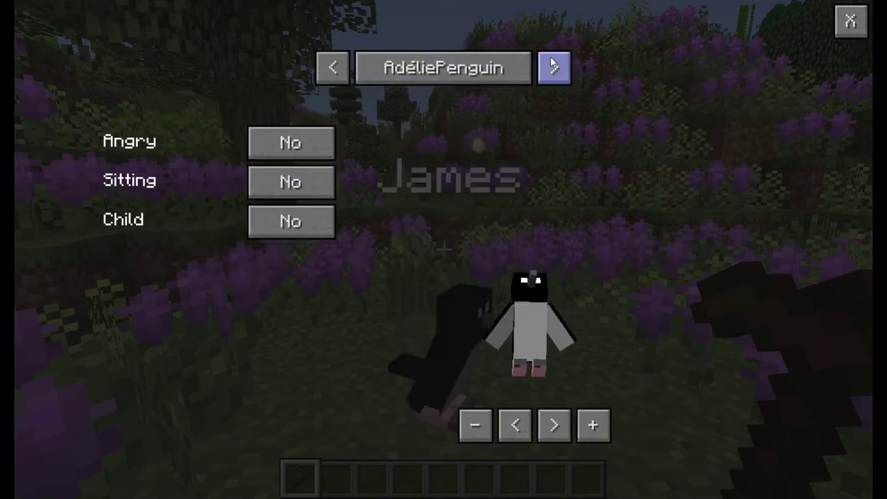
click(334, 69)
click(376, 67)
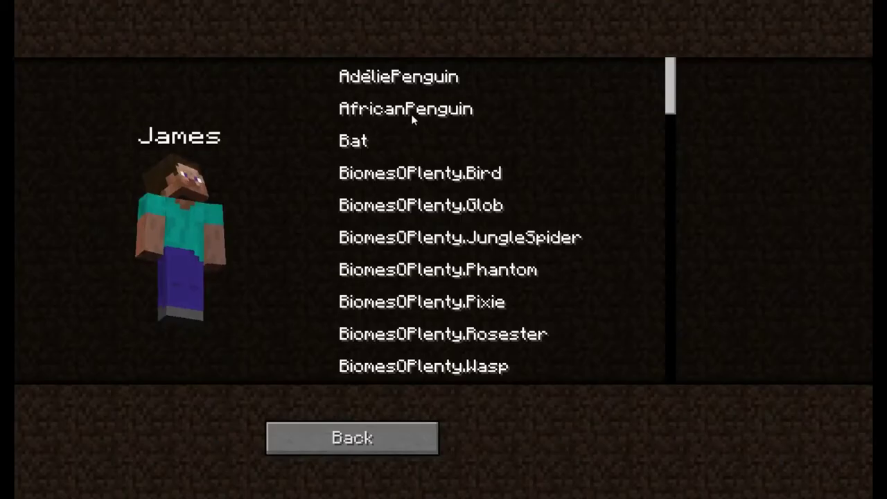
scroll(444, 139, down, 2)
scroll(447, 160, down, 1)
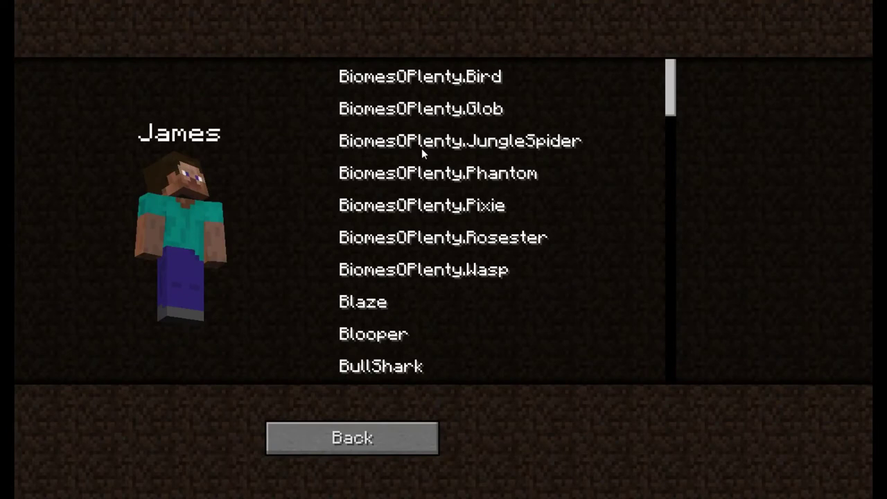
drag(669, 100, 667, 121)
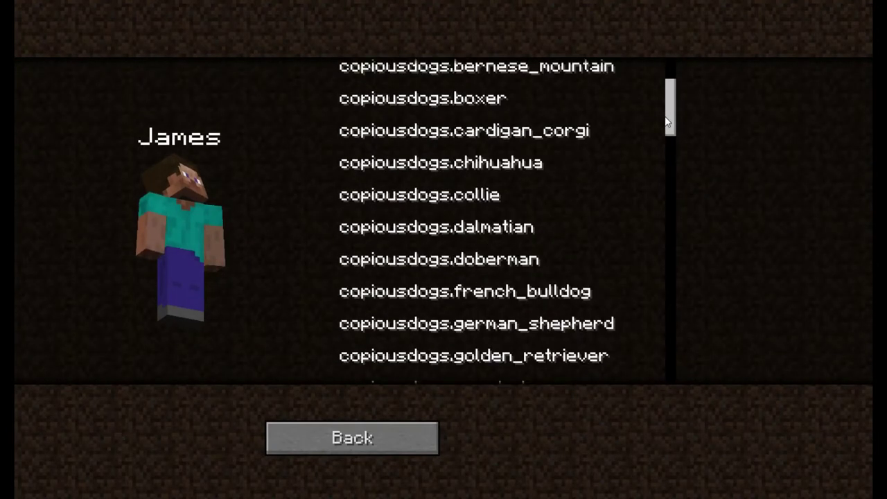
drag(667, 121, 626, 246)
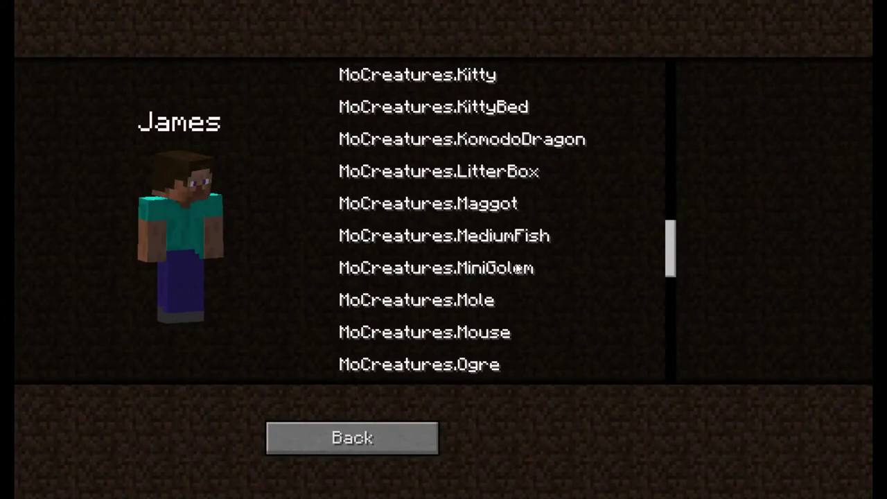
drag(680, 250, 671, 237)
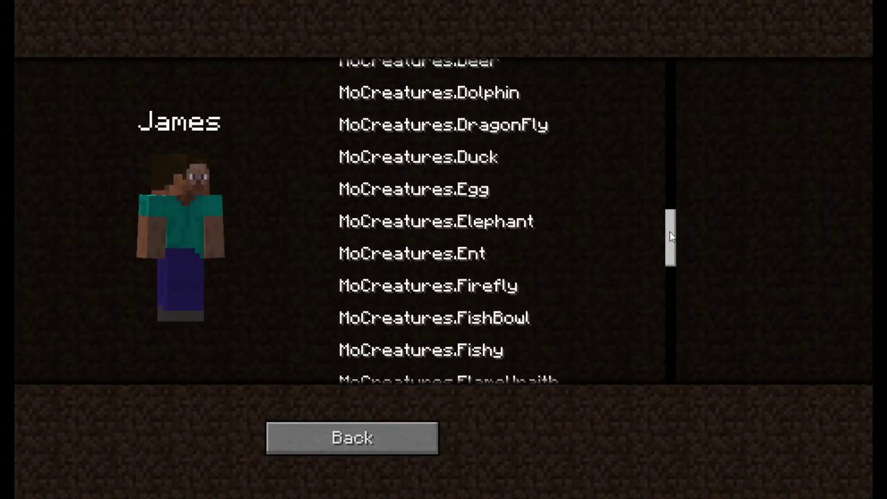